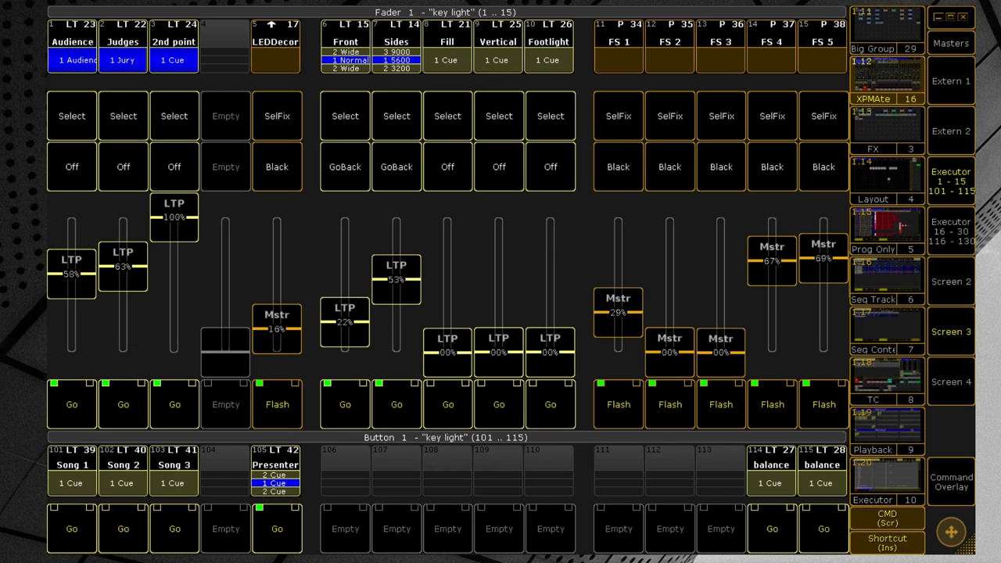
Raise the master level of the Front executor on the key light page
left_click_drag(345, 321, 345, 295)
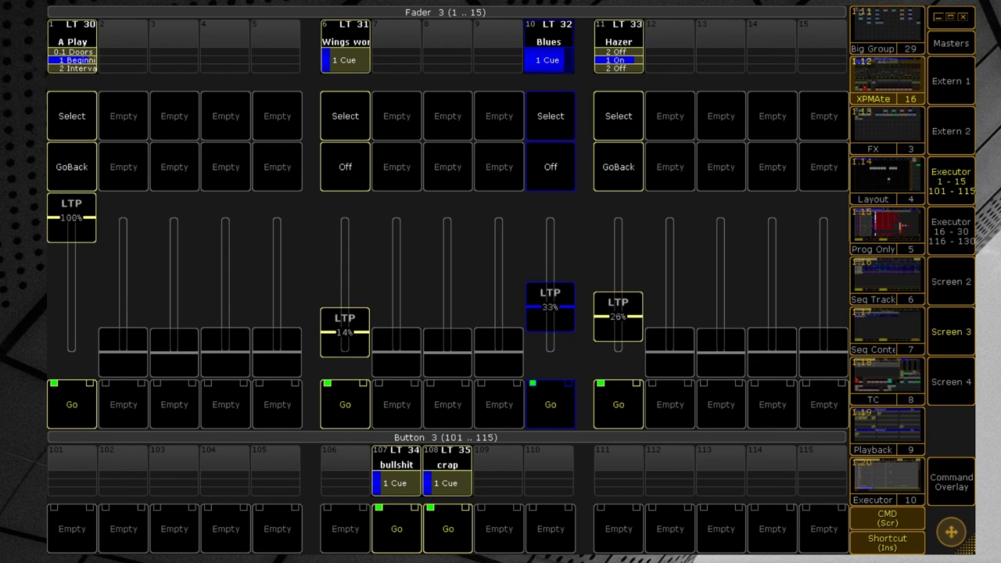
Inspect the command lines of macro 504 and the macro assignments in the A Play executor's cue list
left_click(947, 175)
right_click(481, 391)
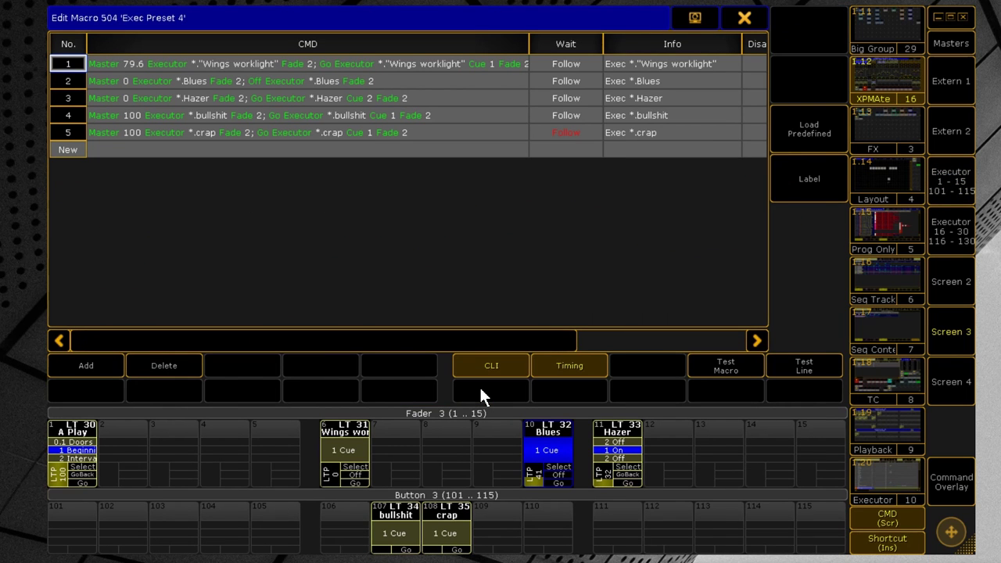
right_click(74, 462)
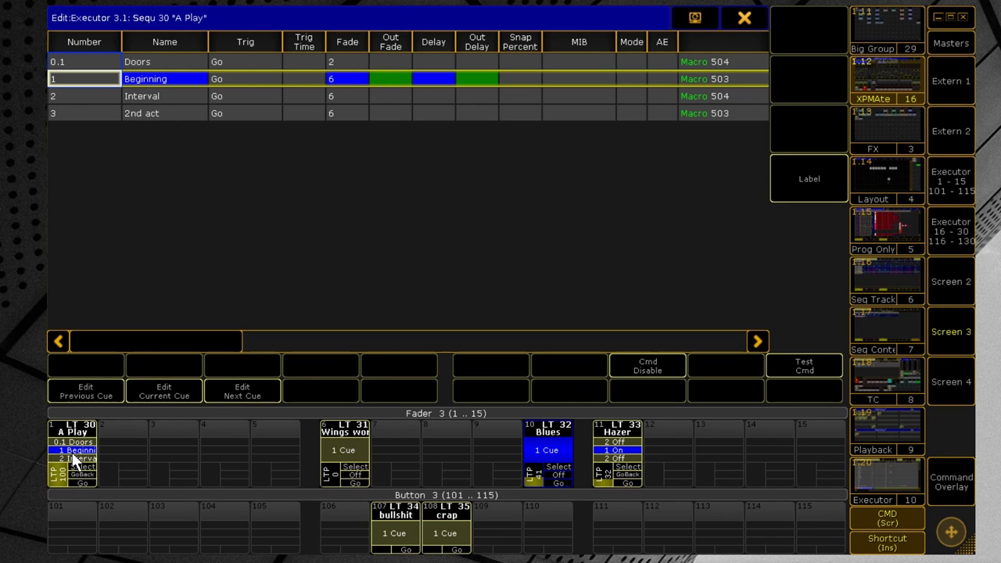
key("Escape")
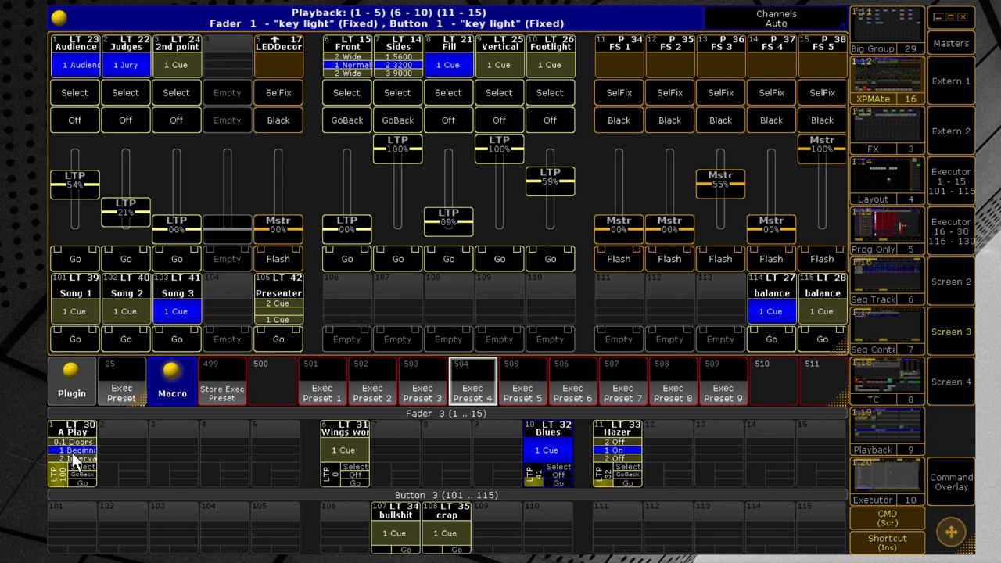
Try to run the Exec Preset plugin
left_click(121, 393)
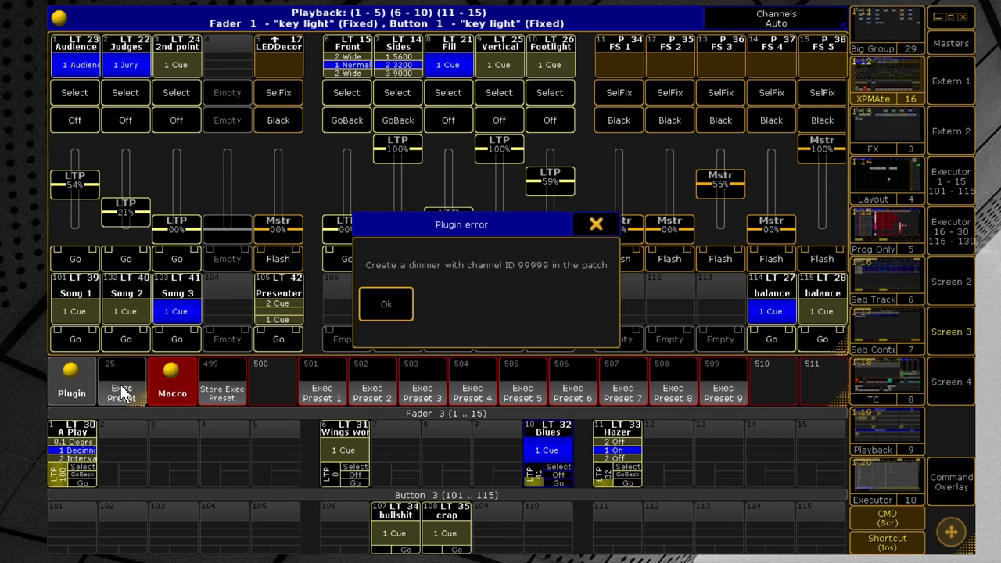
left_click(410, 306)
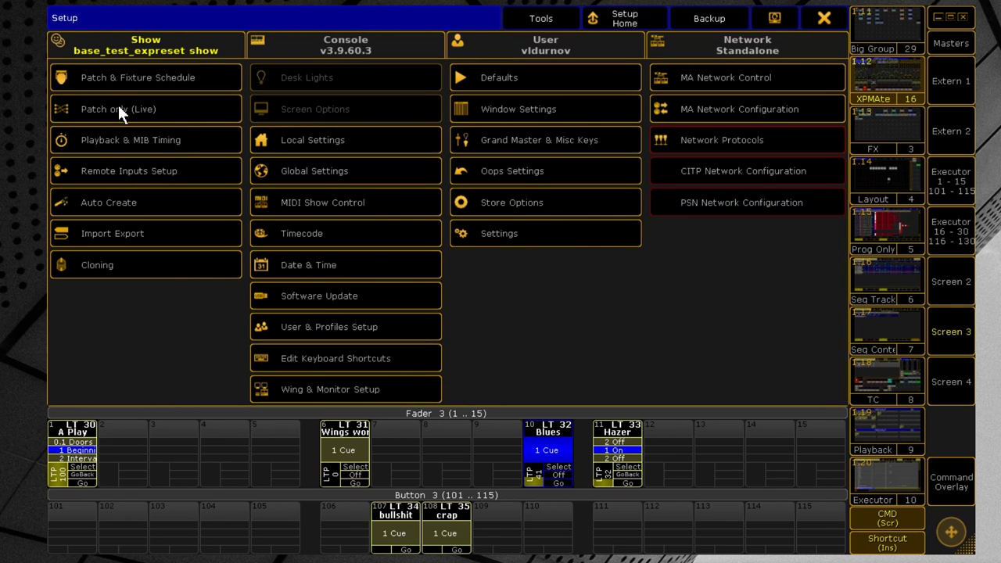
In the patch's Dummy layer, add one Dimmer 00 fixture with channel ID 99999 and an empty patch address
left_click(102, 80)
left_click(104, 309)
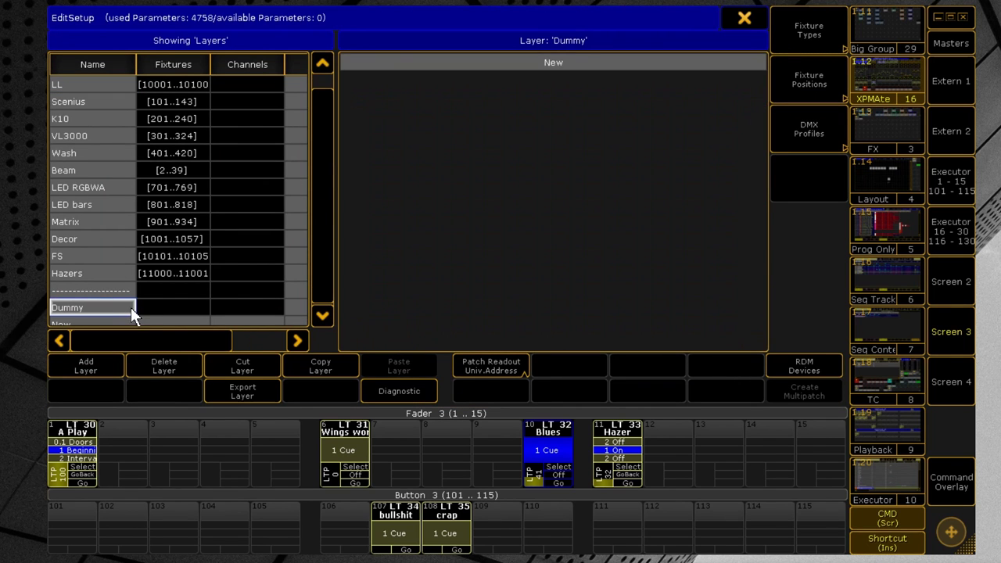
left_click(485, 266)
left_click(82, 365)
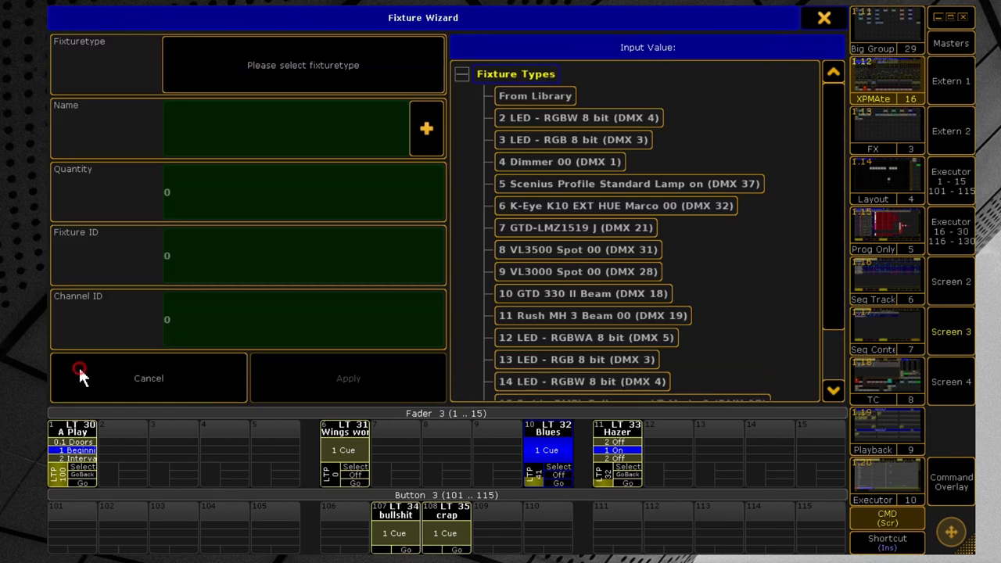
left_click(521, 160)
left_click(226, 277)
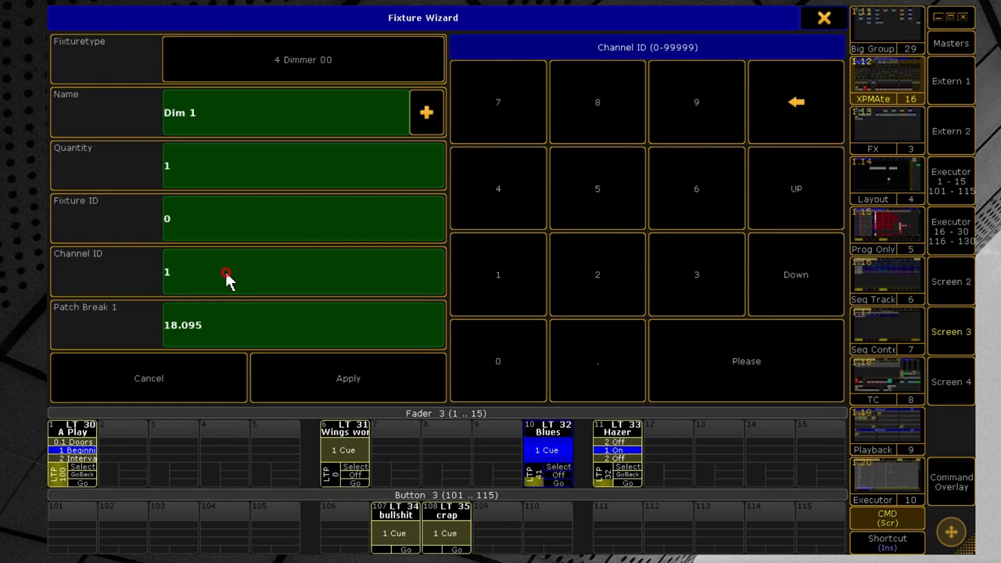
type("99999")
left_click(218, 335)
key("BackSpace")
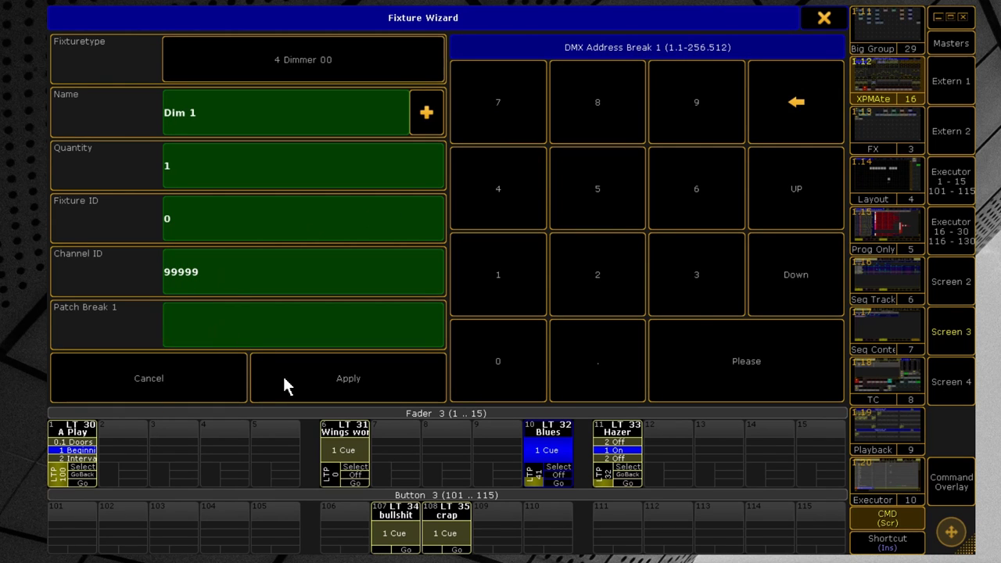
left_click(283, 374)
Close the fixture schedule, answer its closing prompt and leave the setup
left_click(744, 18)
left_click(380, 316)
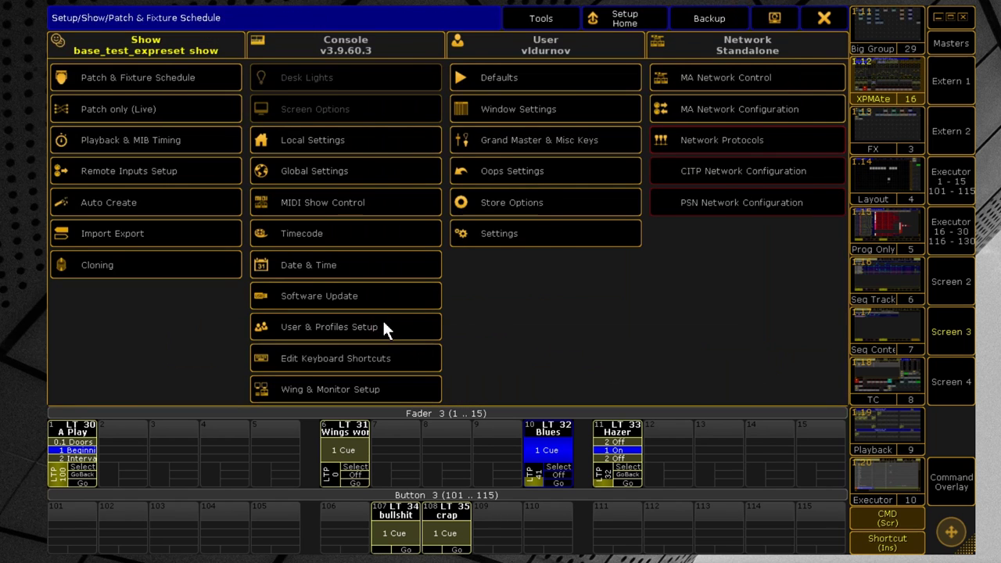
key("Escape")
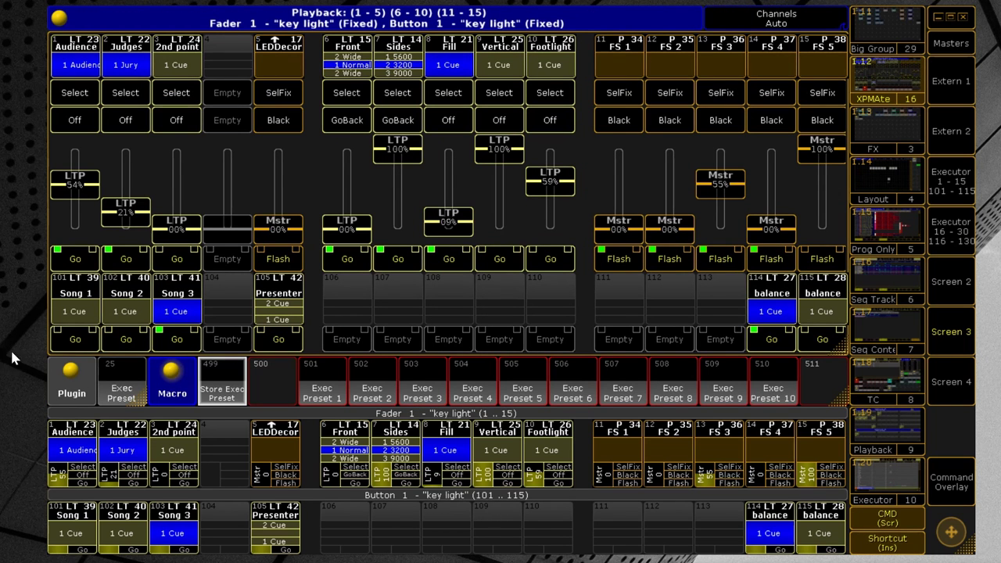
left_click(124, 395)
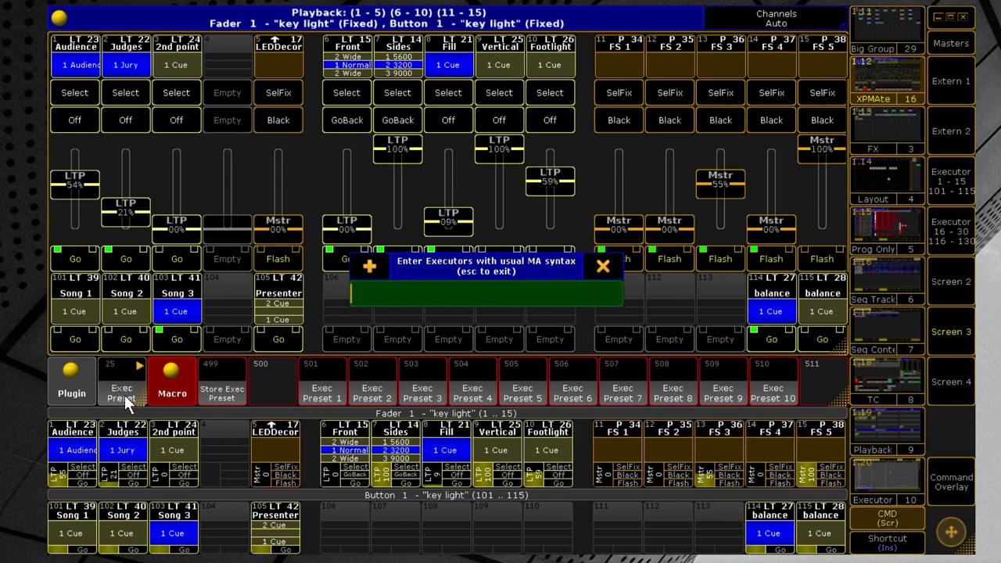
type("1.FS* + 1.1 + 1.5")
left_click(600, 266)
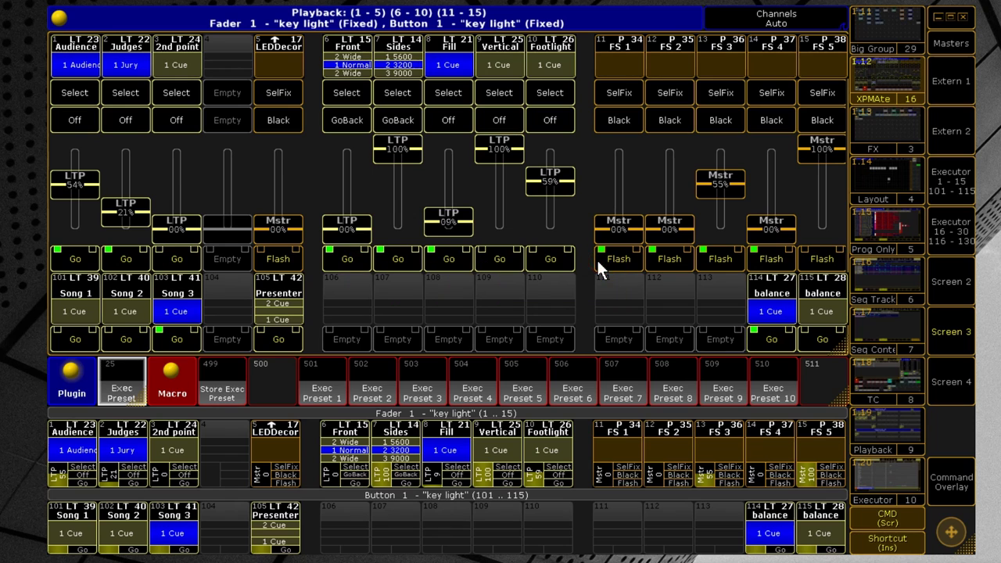
Examine the executor selection passed to the plugin in the Store Exec Preset macro's command line
right_click(207, 390)
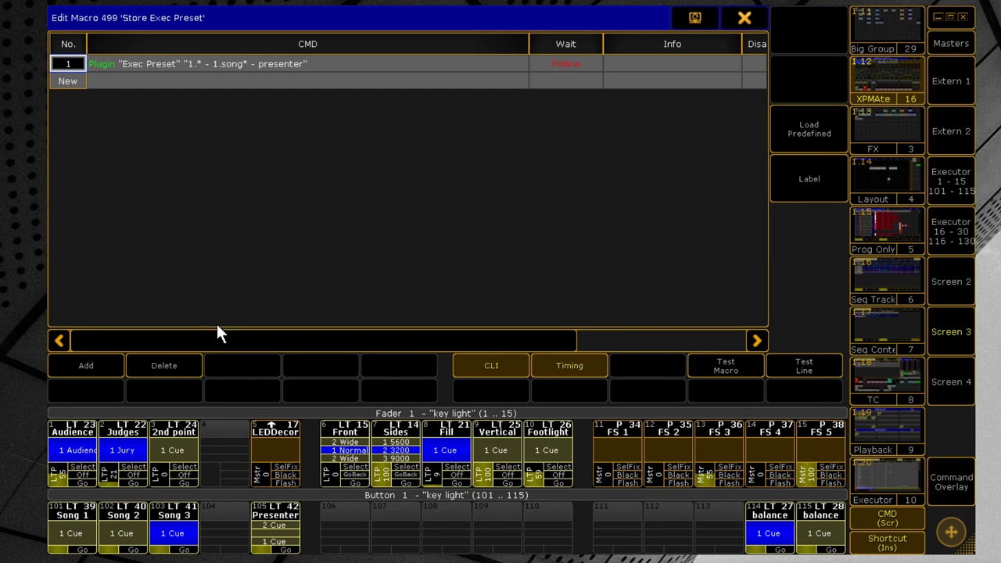
double_click(264, 63)
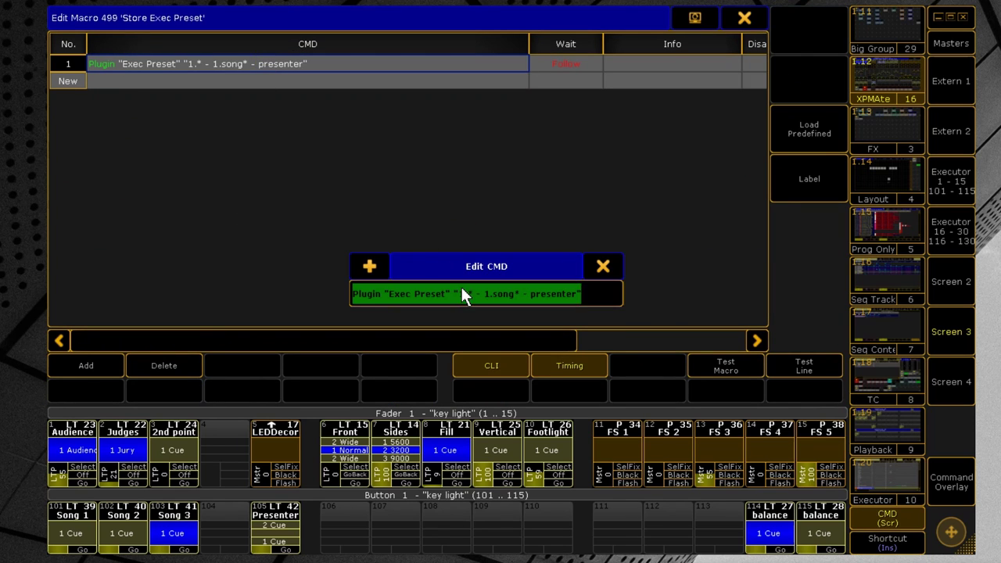
left_click_drag(459, 297, 576, 296)
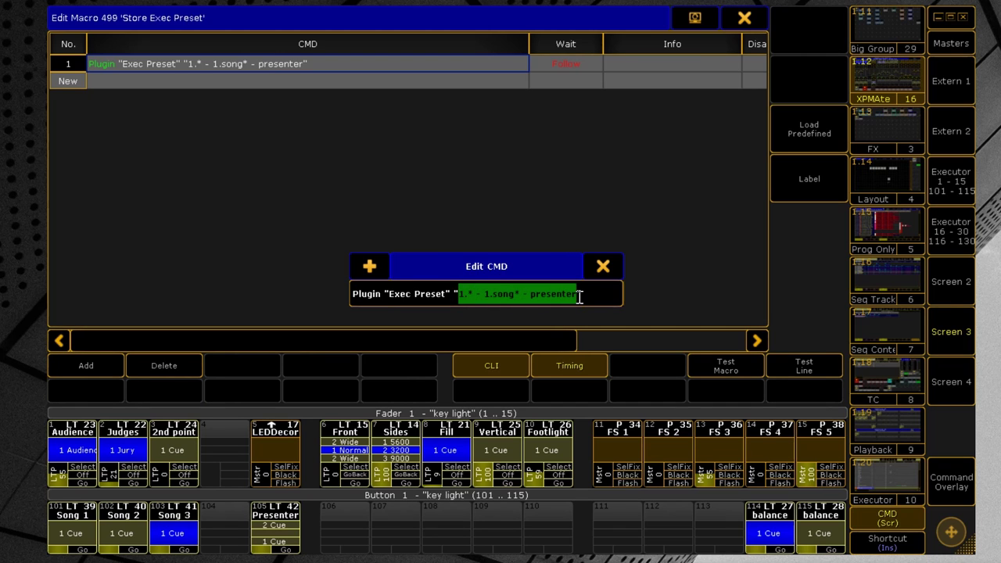
key("Escape")
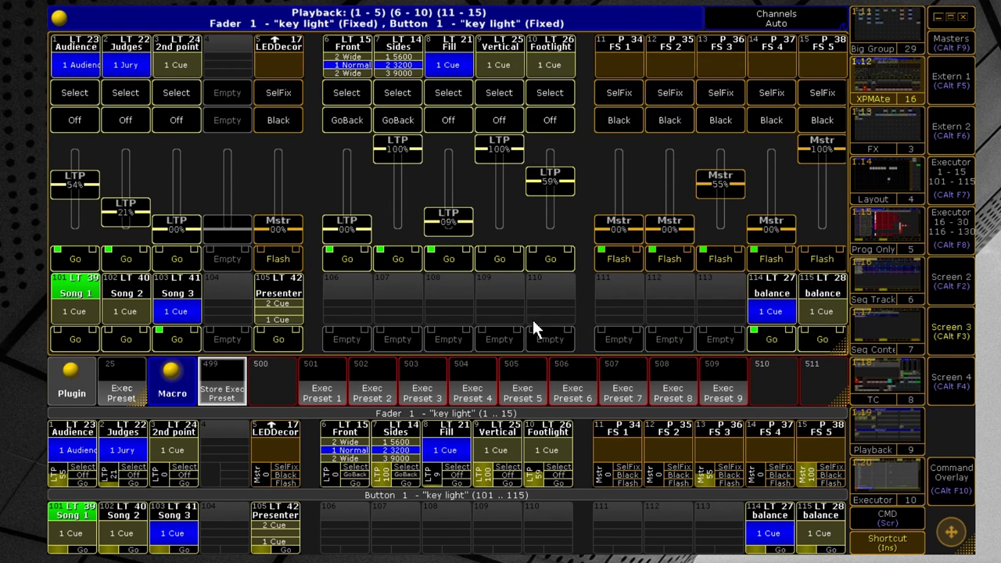
Store the current executor state as macro 510 with Store Exec Preset, linking it to cue 2 of executor 1.105
left_click(213, 386)
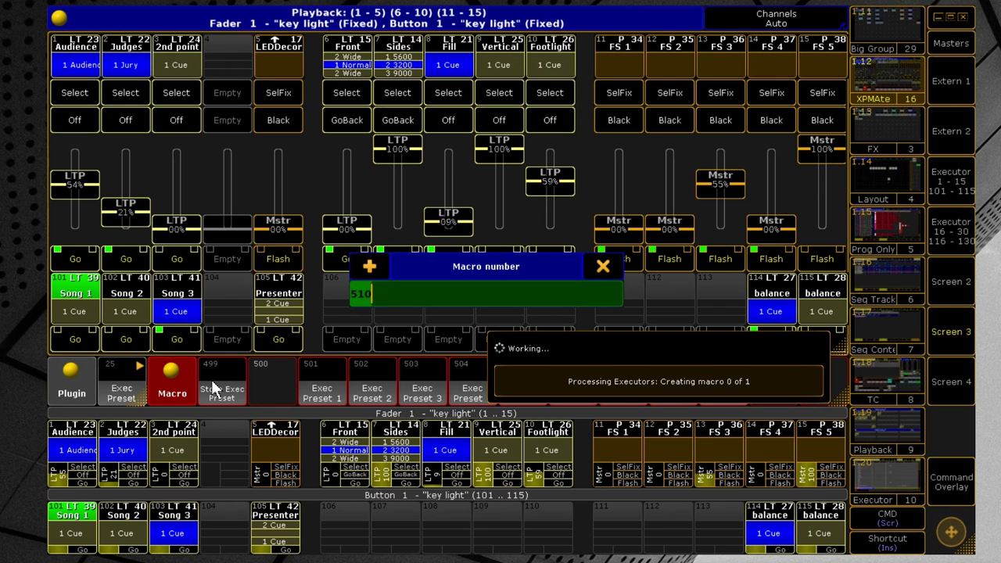
key("Return")
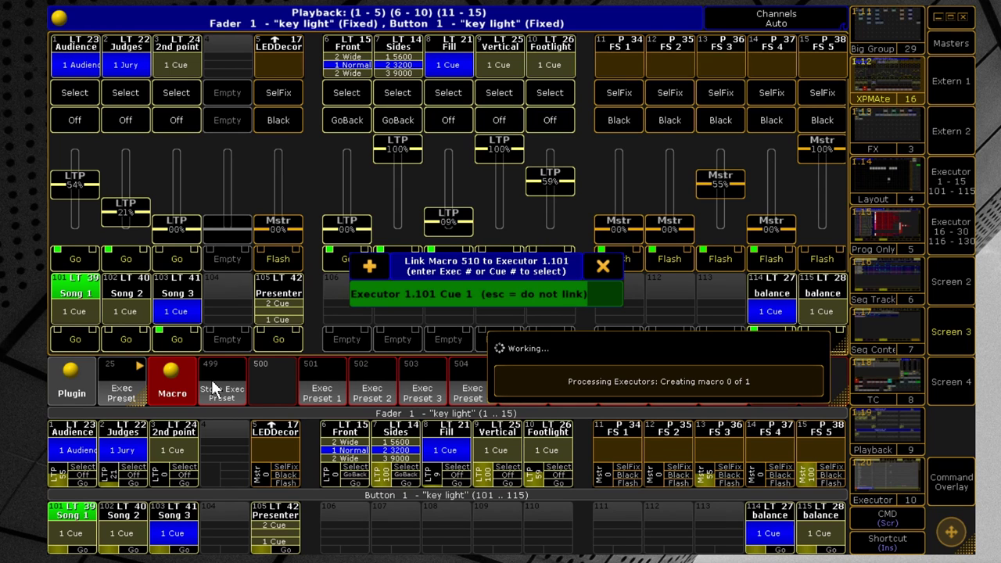
type("ex")
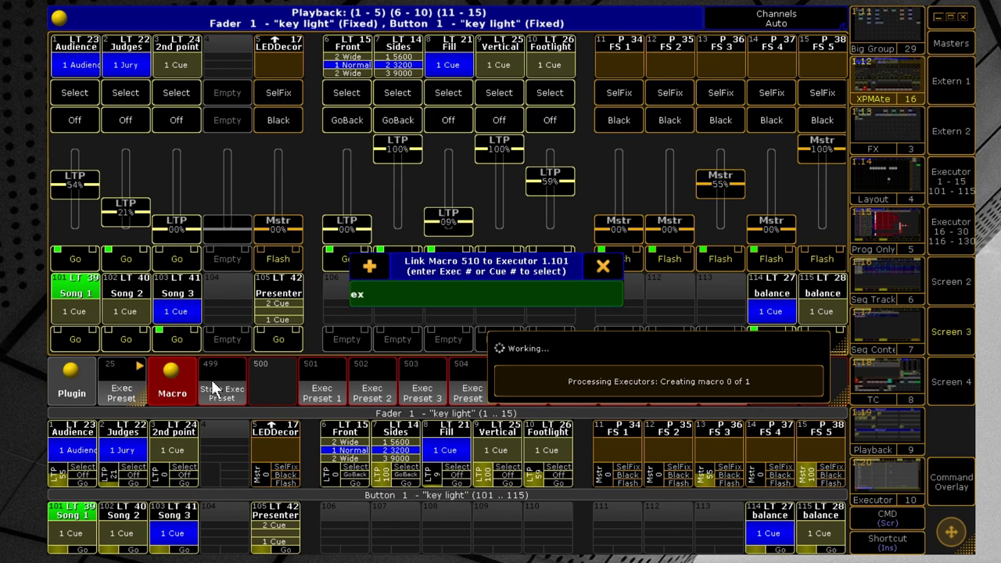
type(" 1.105")
key("Return")
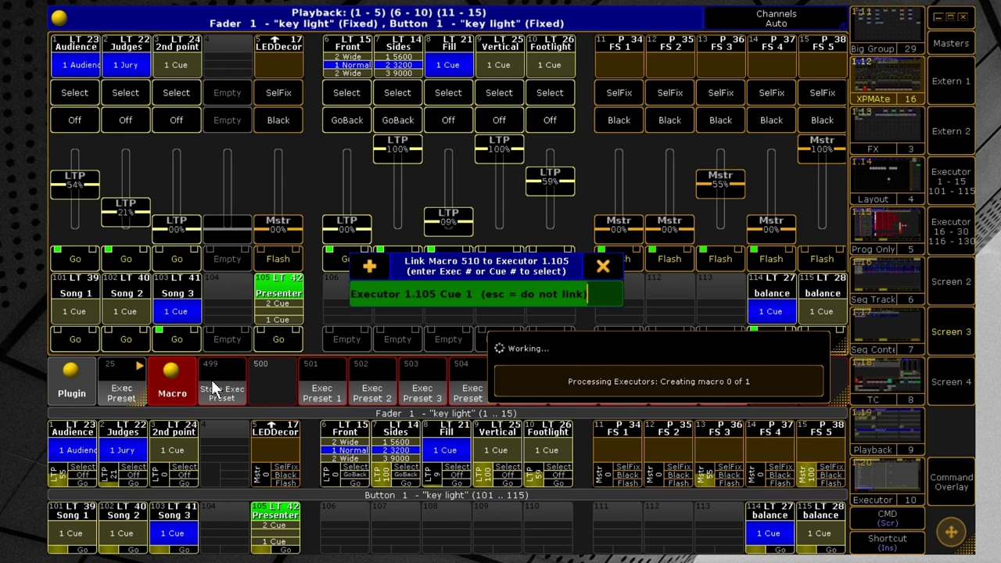
type("2")
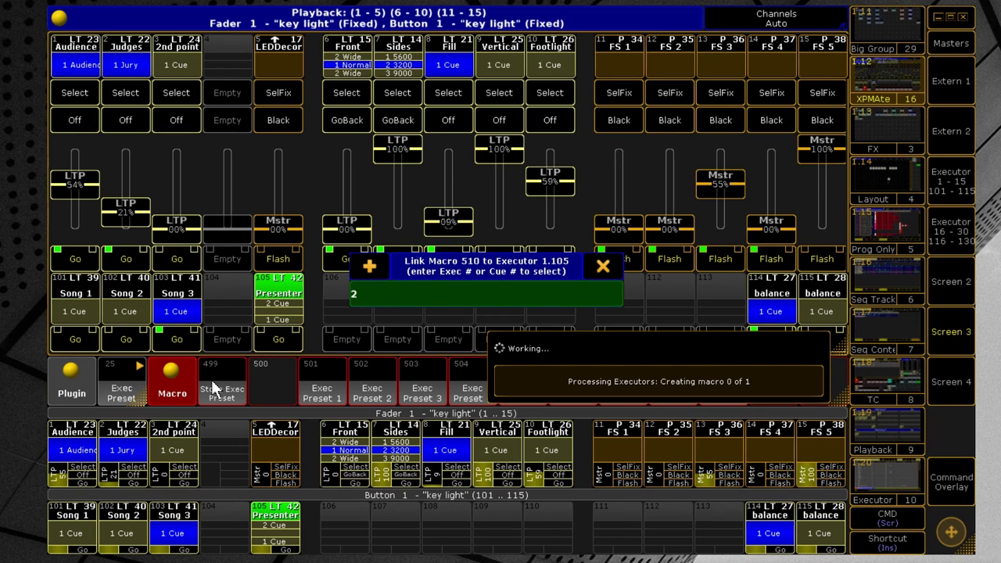
key("Return")
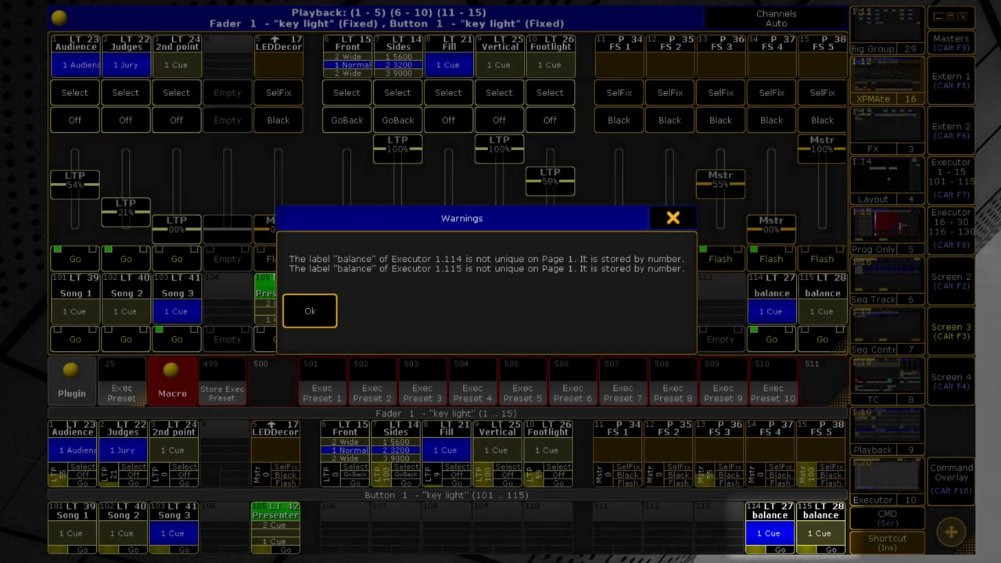
left_click(310, 310)
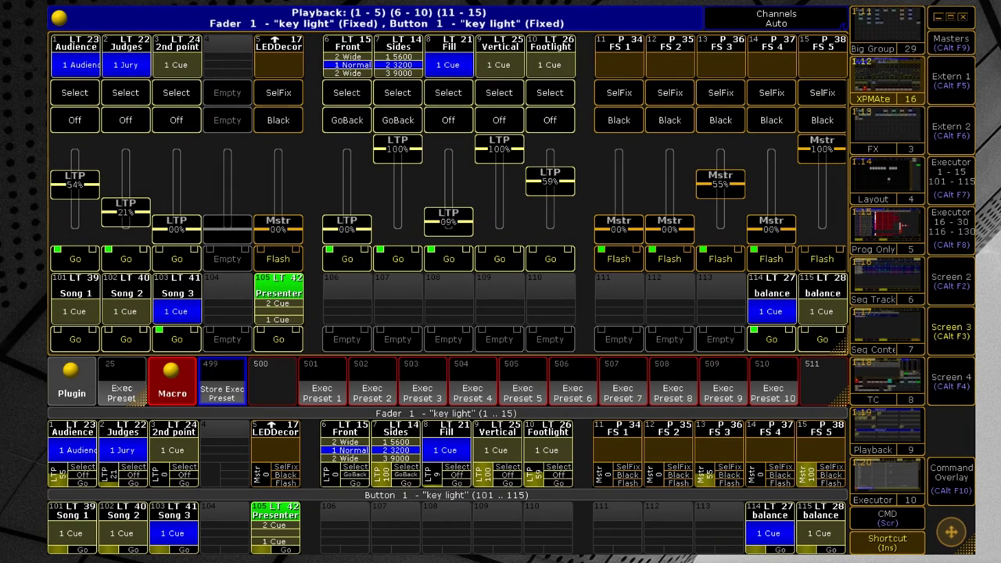
Check the macro links in the Presenter executor's cue list and close the Exec Preset plugin's editor
left_click(770, 391)
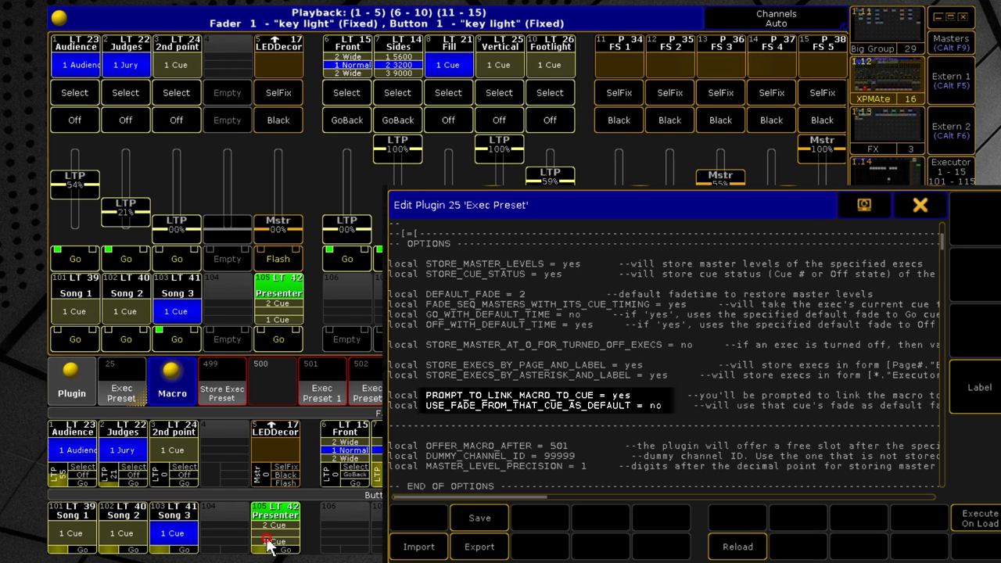
left_click(267, 543)
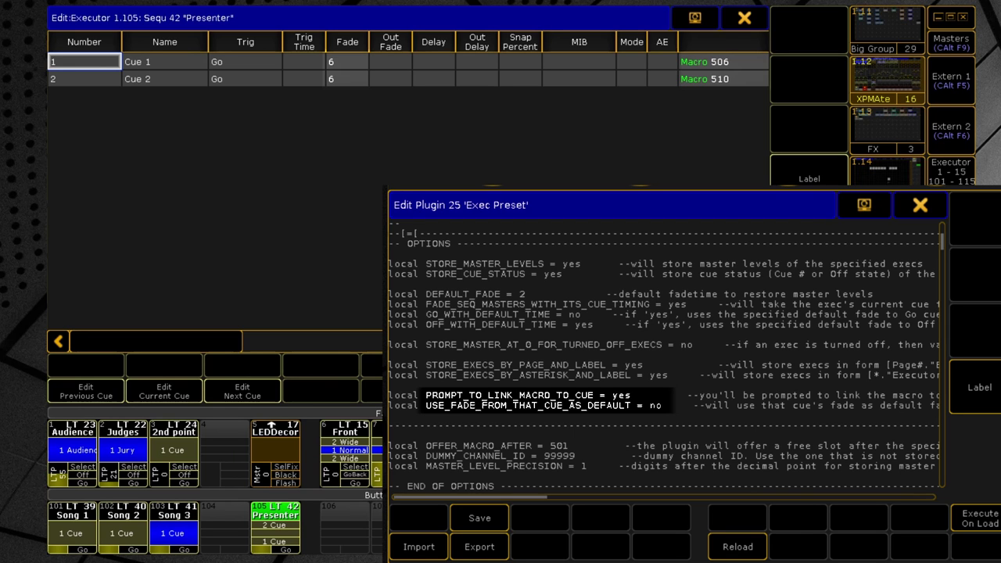
key("Escape")
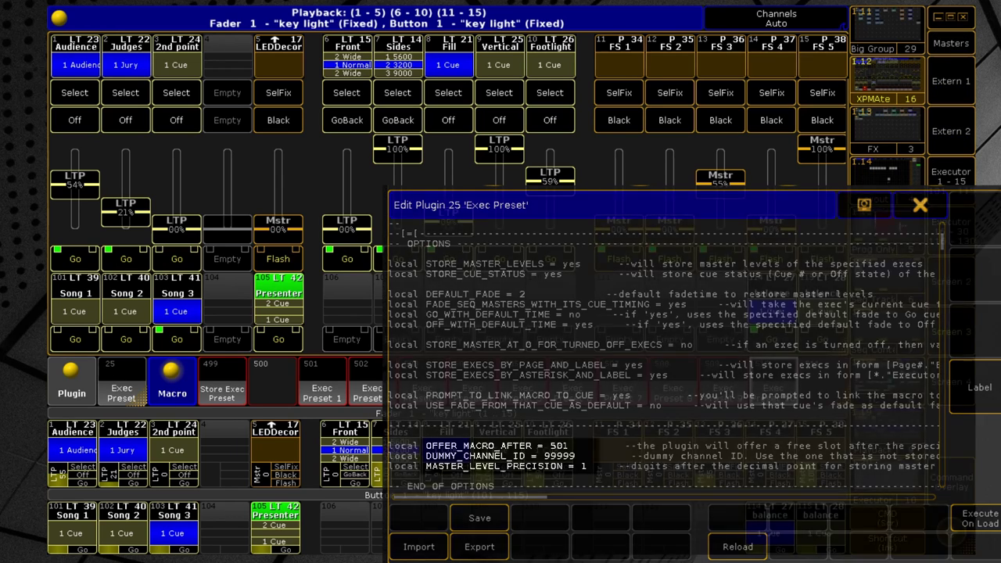
left_click(919, 205)
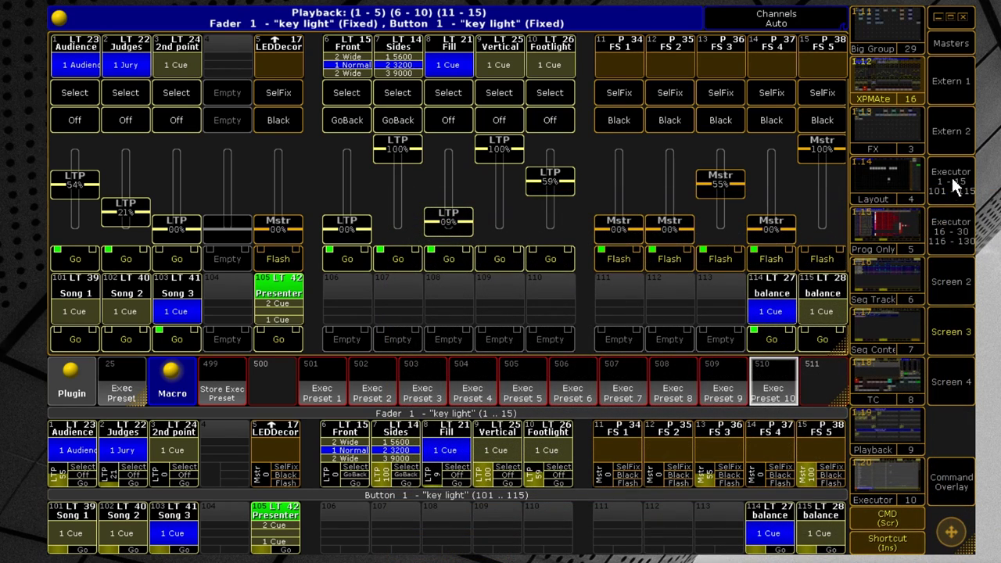
Show the executor view for 1–15 and 101–115, and trigger the next cue on executor 107 of page 4
left_click(951, 177)
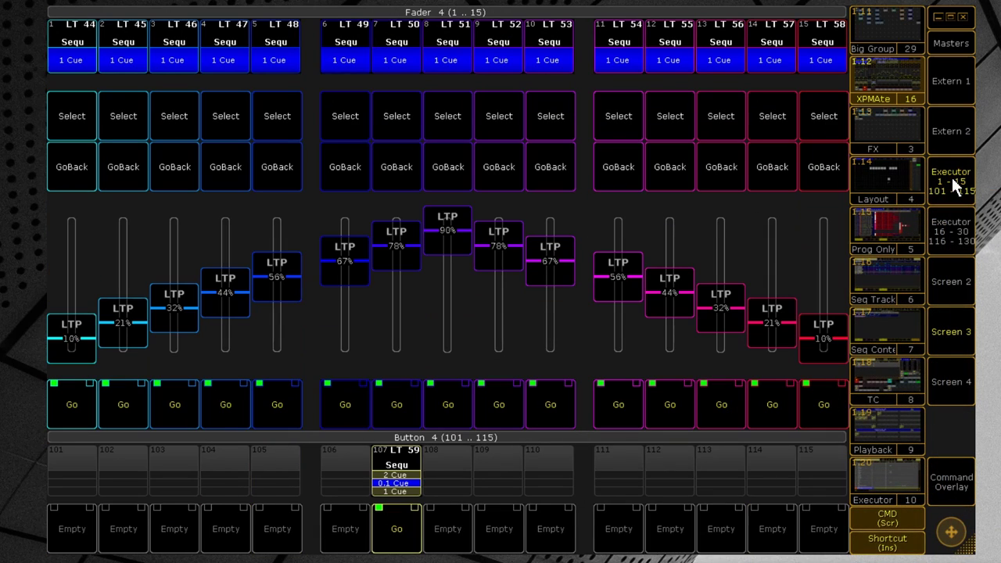
left_click(404, 544)
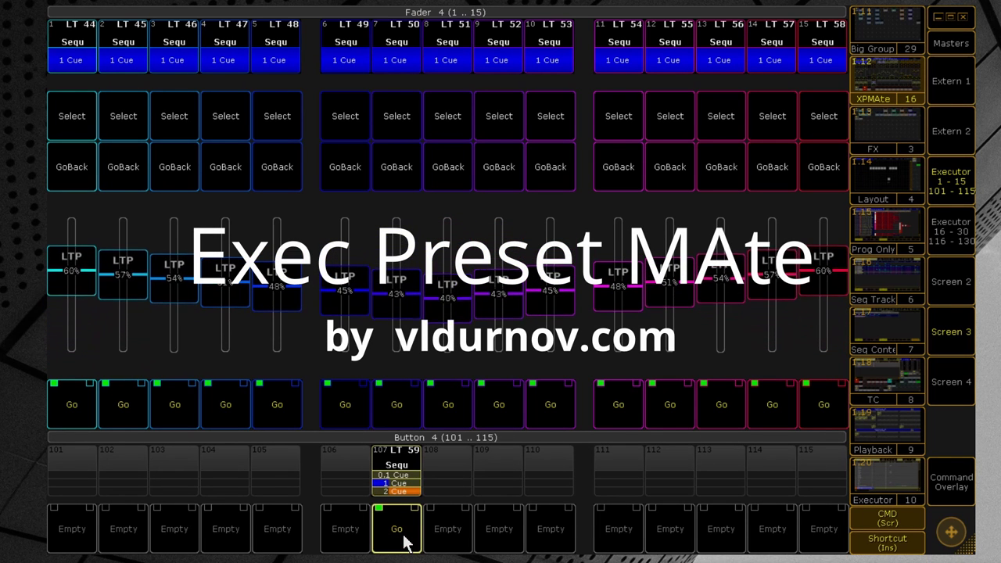